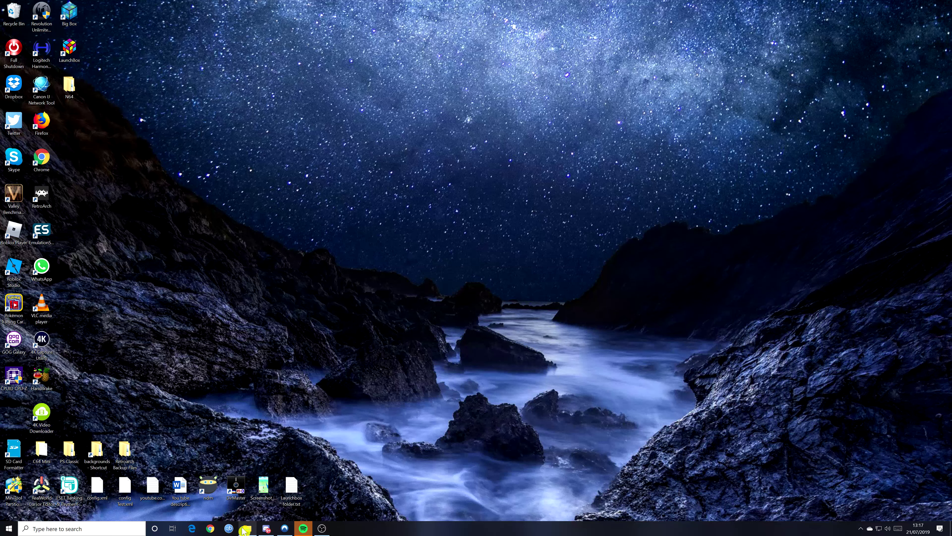
Open This PC in File Explorer and open Disk Management, arranging both windows side by side.
click(248, 529)
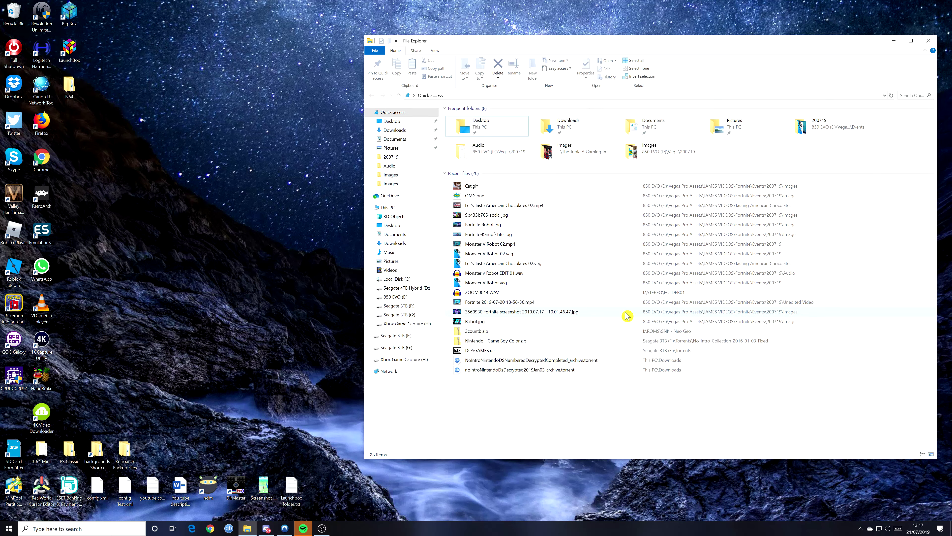
click(392, 208)
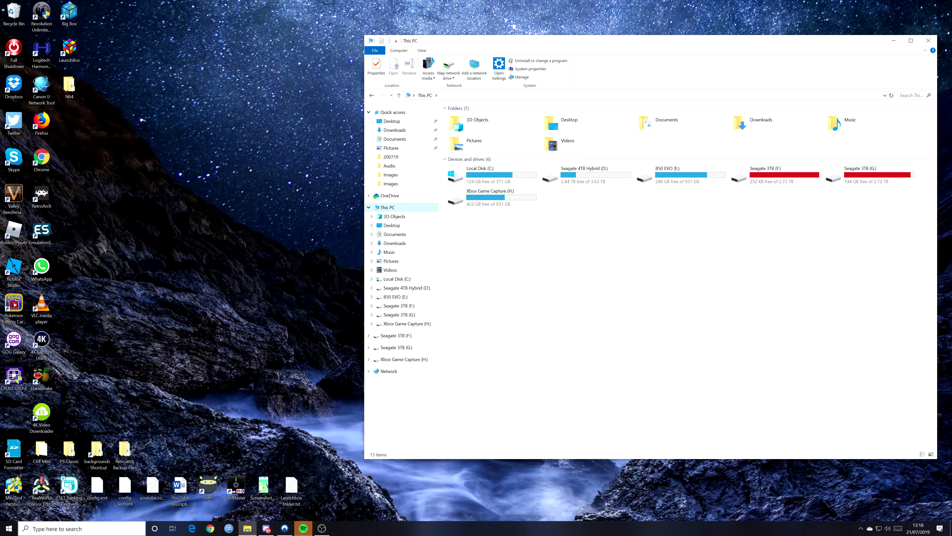
click(10, 528)
right_click(10, 529)
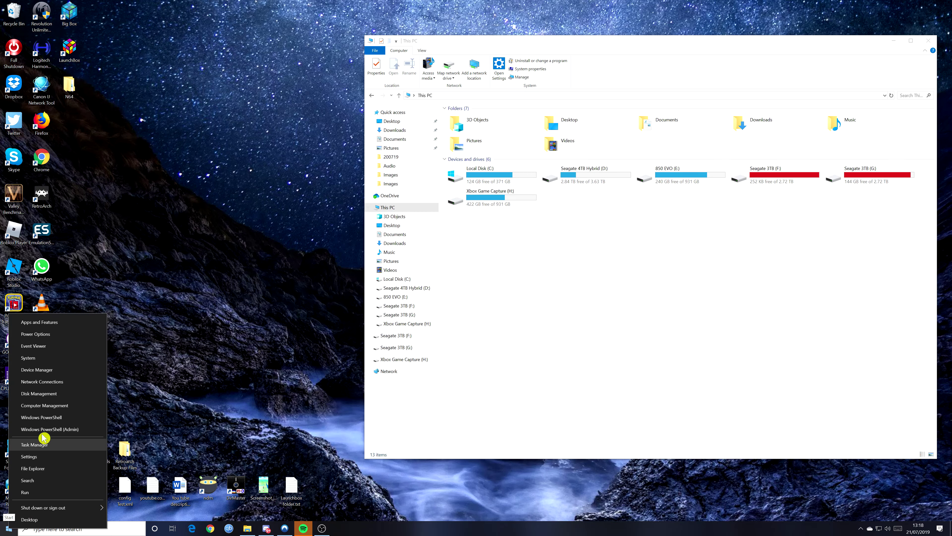
click(41, 393)
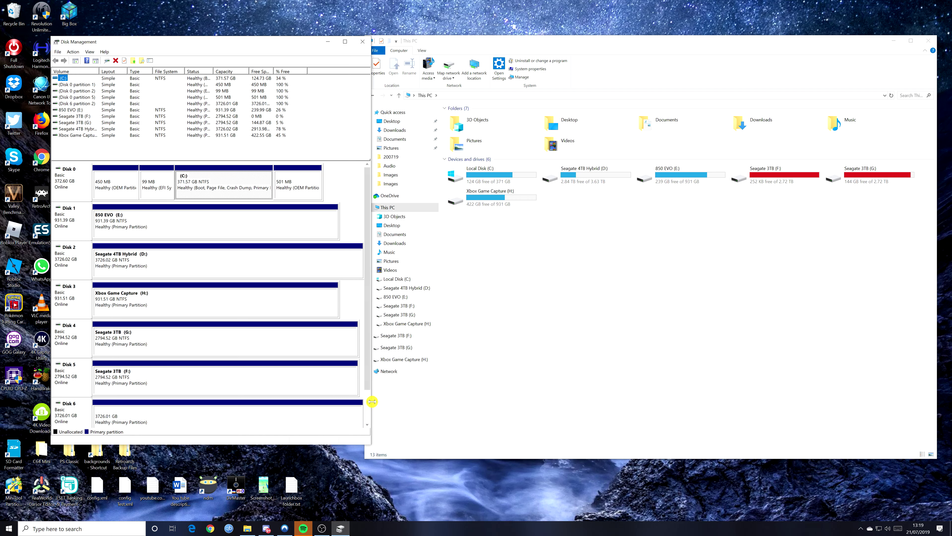
drag(372, 444, 376, 458)
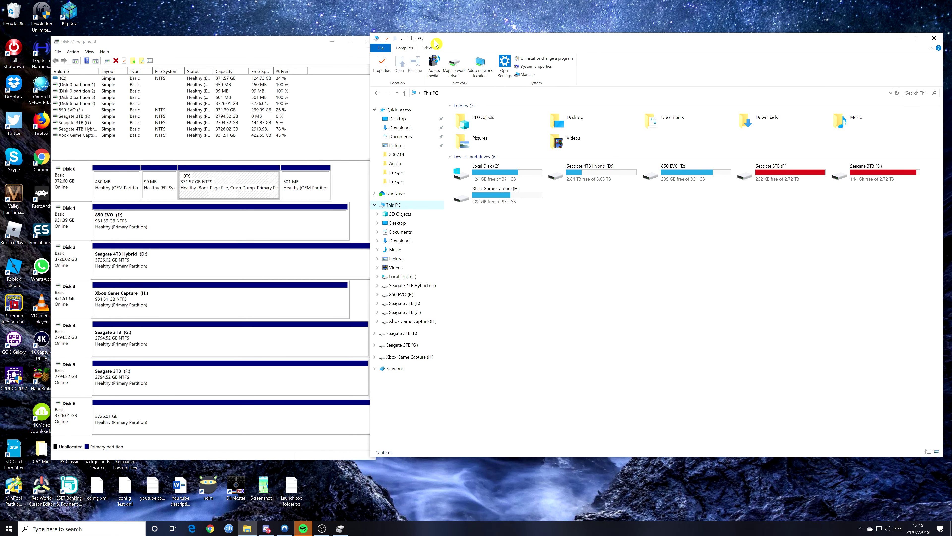
click(377, 94)
mouse_move(499, 198)
View the drive letter and path settings of the Xbox Game Capture volume on Disk 3 and close them without changes.
right_click(196, 305)
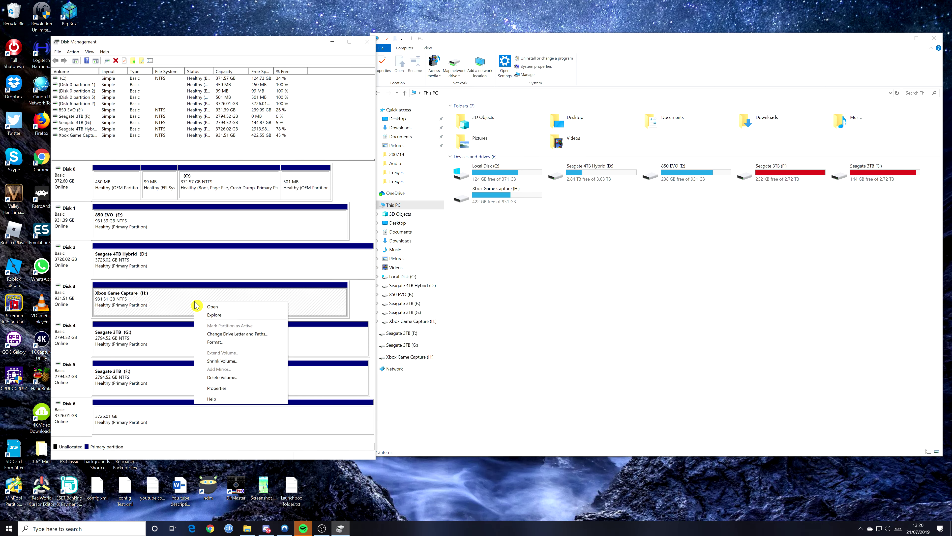
click(236, 334)
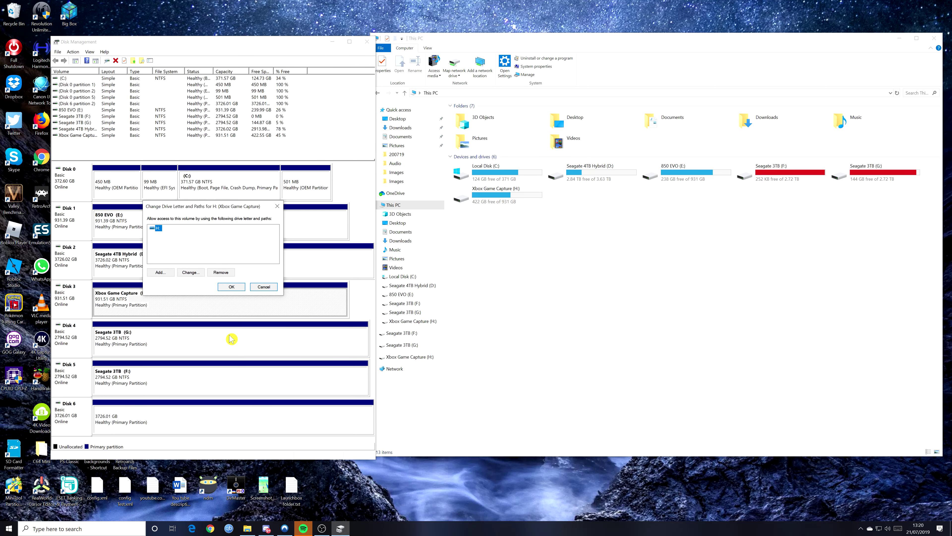
drag(219, 206, 241, 213)
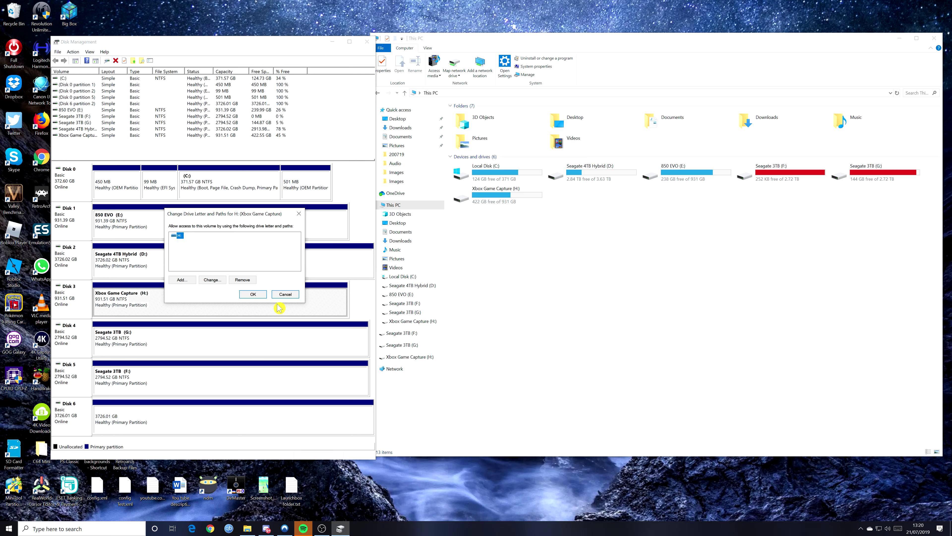
click(286, 295)
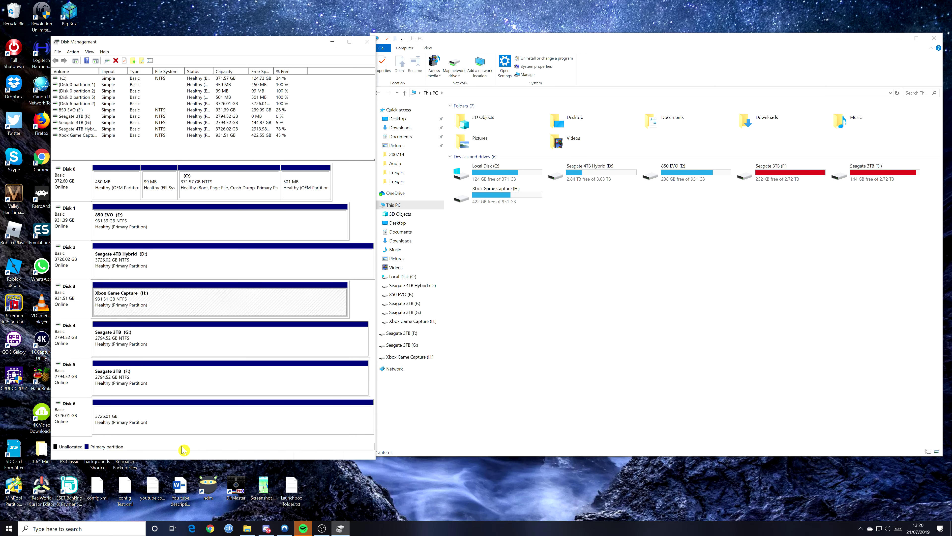
View the drive letters available for assignment to the unnamed partition on Disk 6 and cancel without assigning one.
right_click(193, 420)
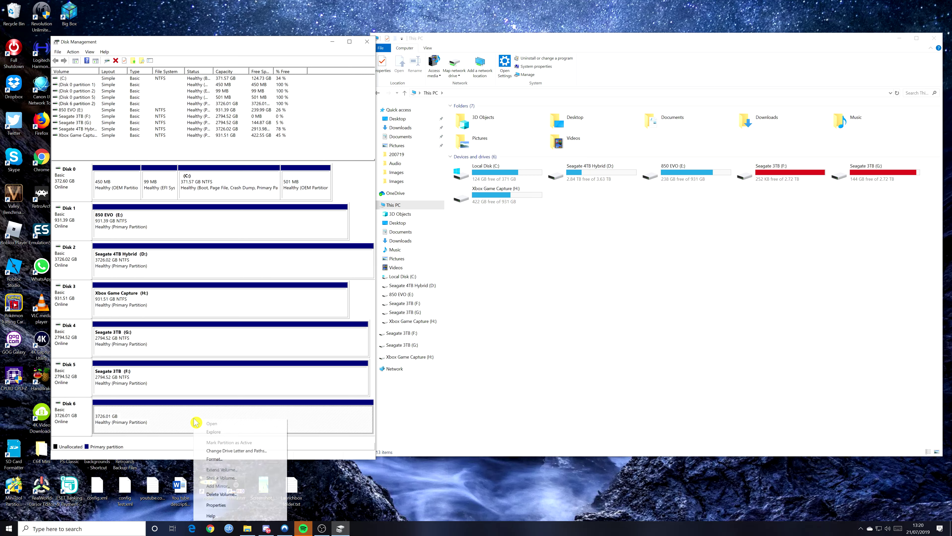
click(237, 454)
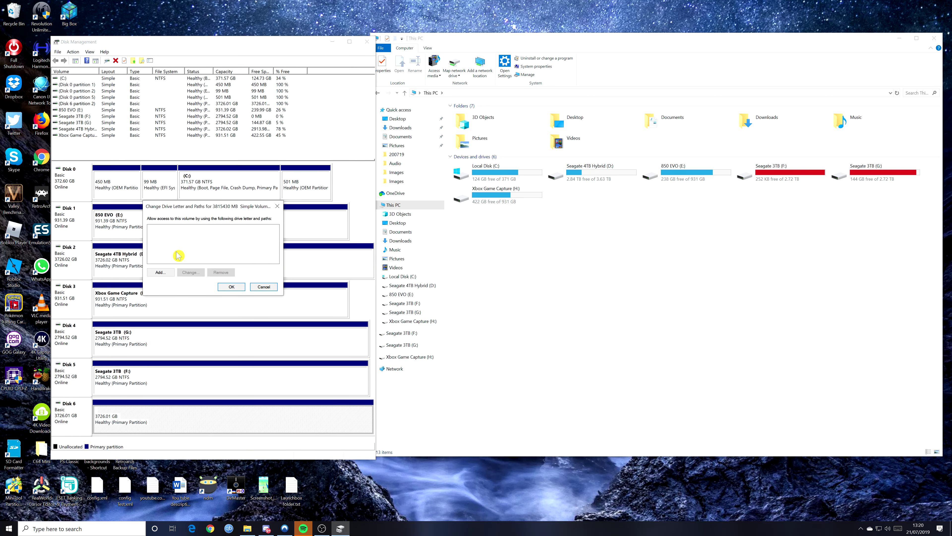
click(161, 275)
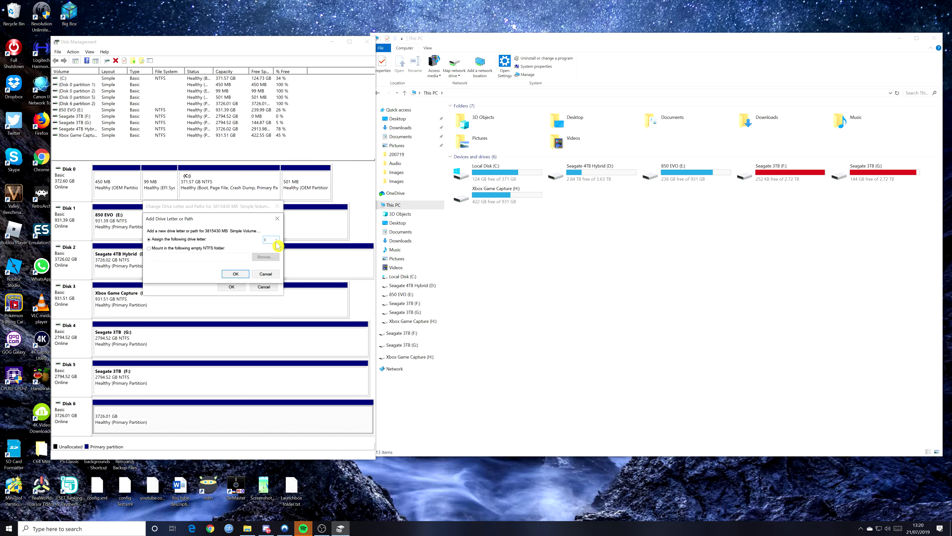
click(276, 242)
click(278, 242)
click(256, 275)
click(256, 287)
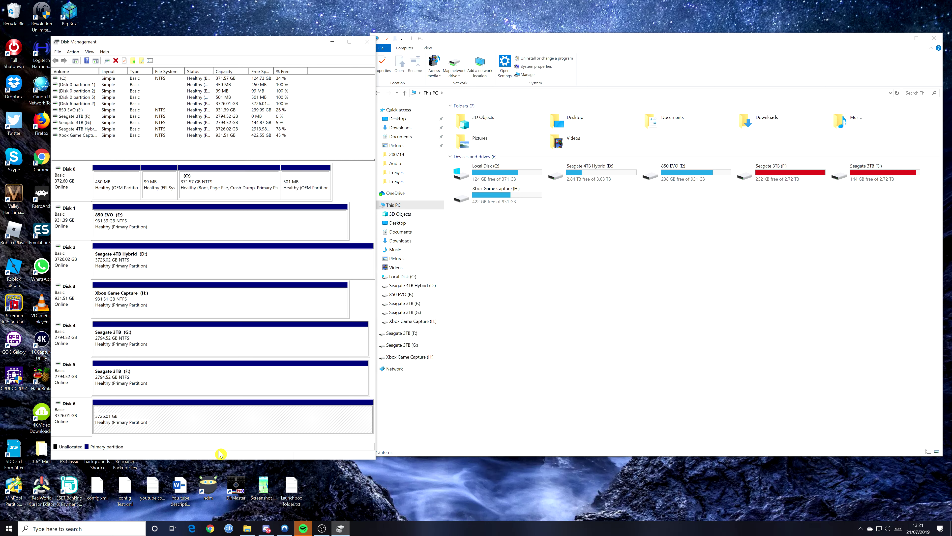
Make the Disk Management window taller and run services.msc to open the Services console.
drag(223, 460, 225, 496)
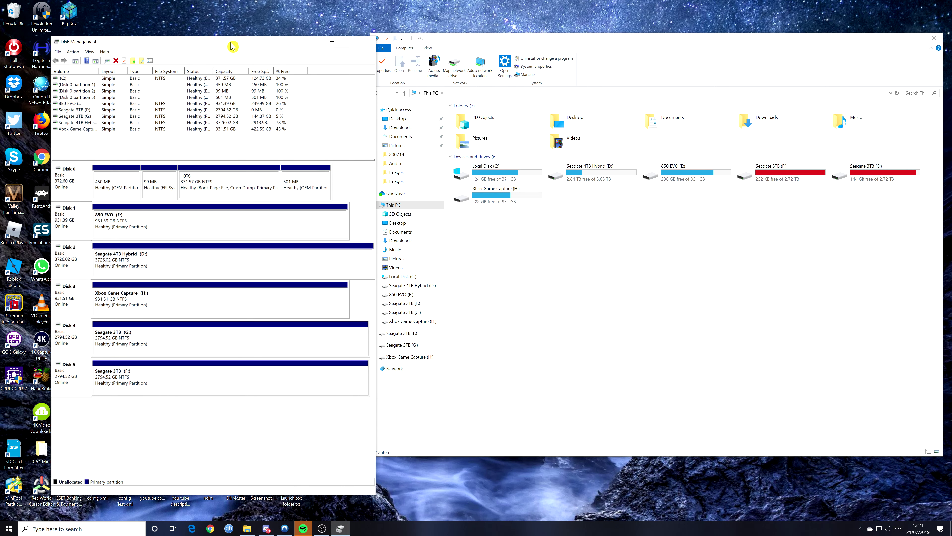
drag(234, 45, 233, 41)
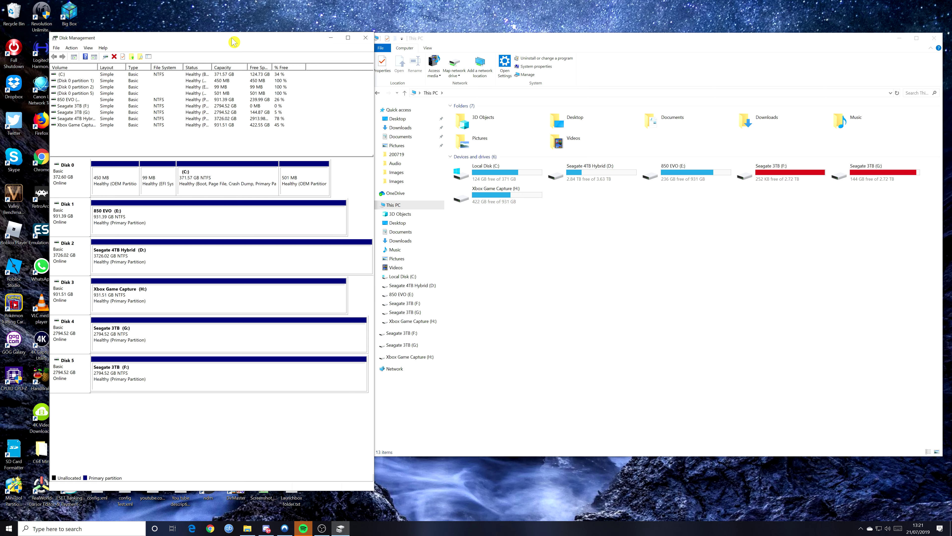
key(super+r)
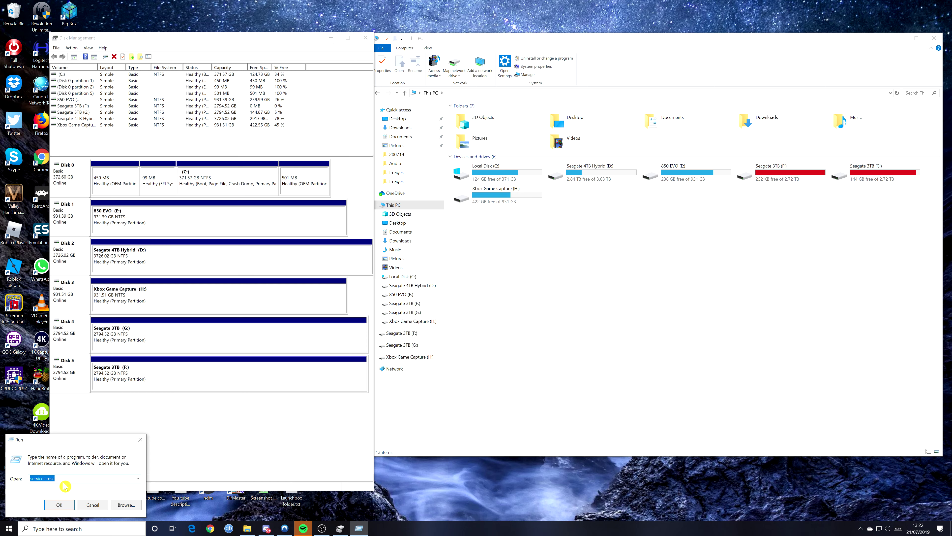
click(59, 505)
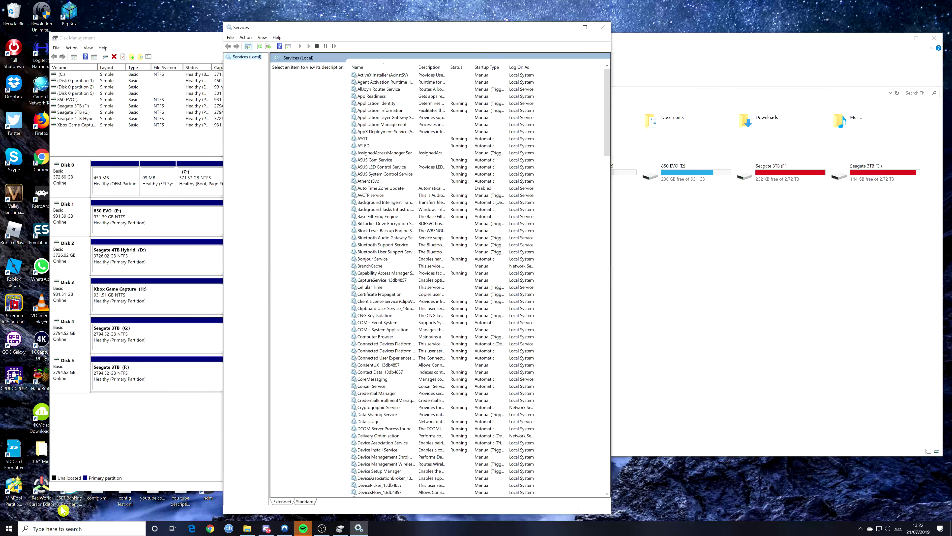
drag(429, 32, 433, 12)
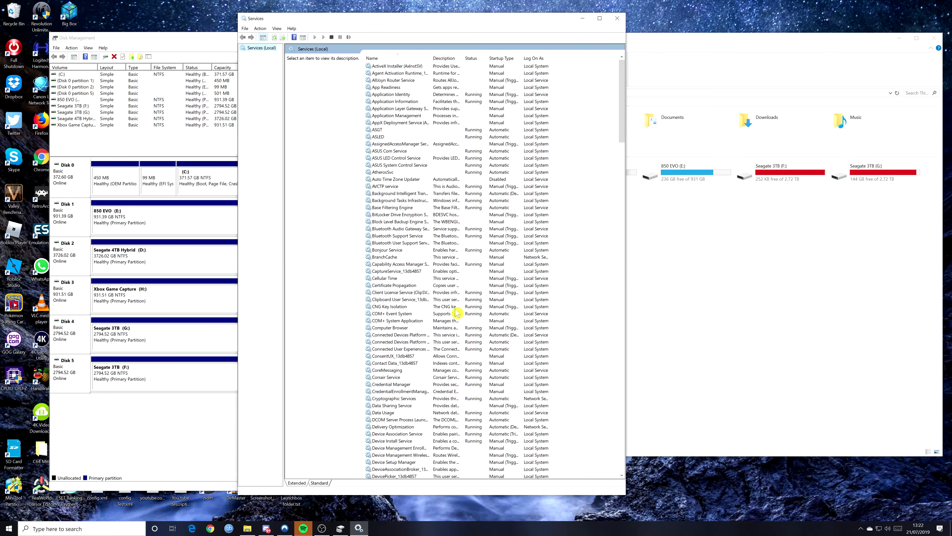
Set the startup type of the Virtual Disk service to Automatic and apply the change.
drag(622, 141, 616, 436)
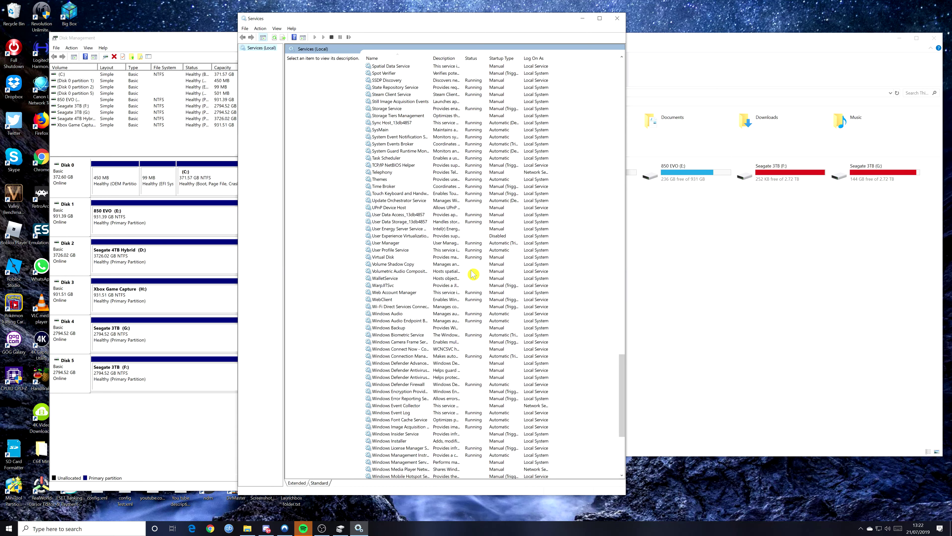
click(385, 257)
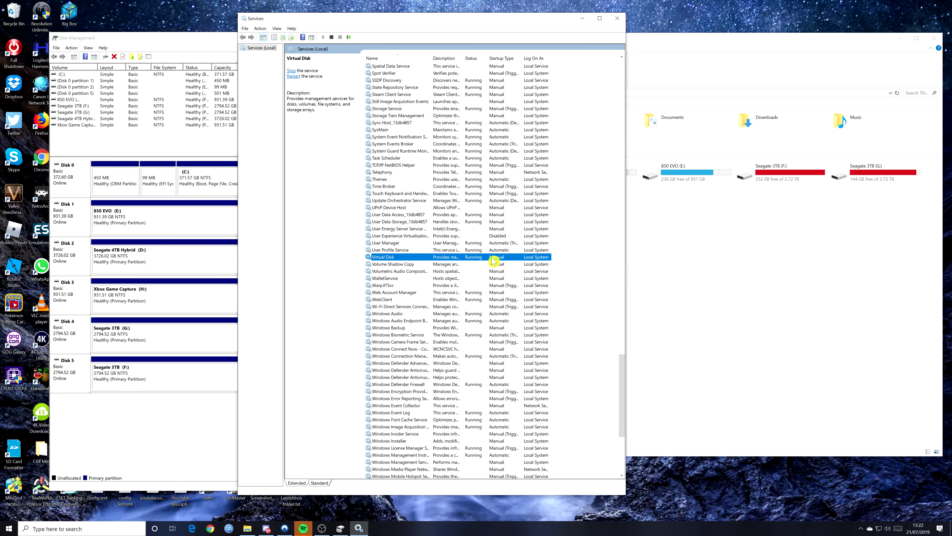
double_click(391, 259)
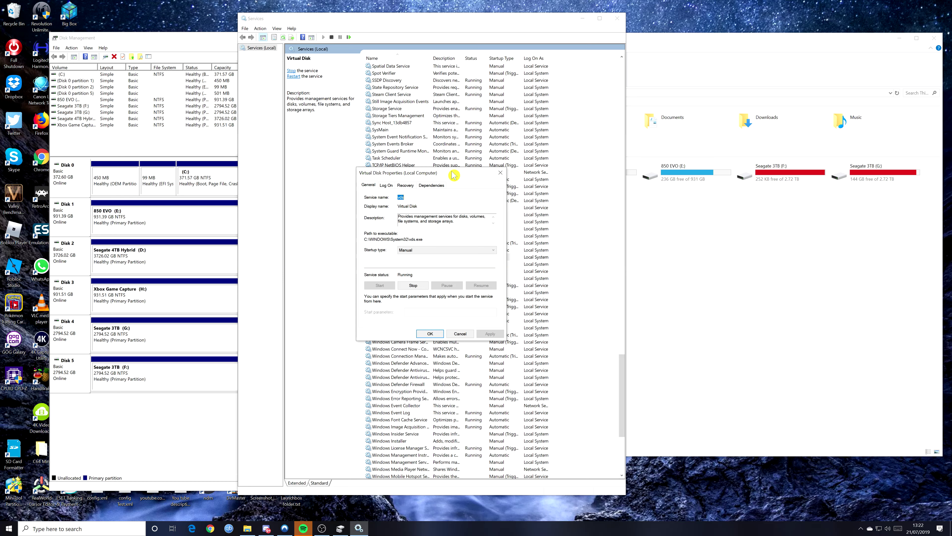
drag(454, 175, 421, 169)
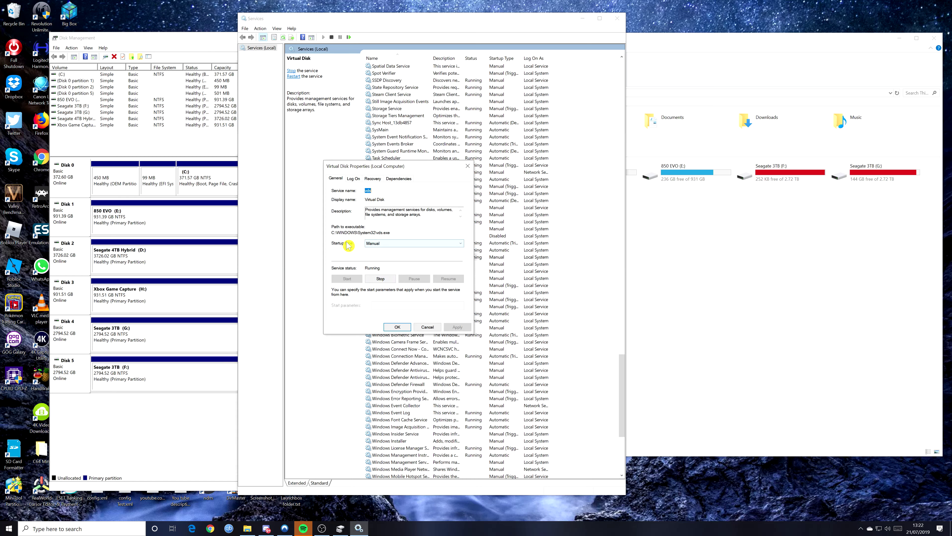
click(461, 246)
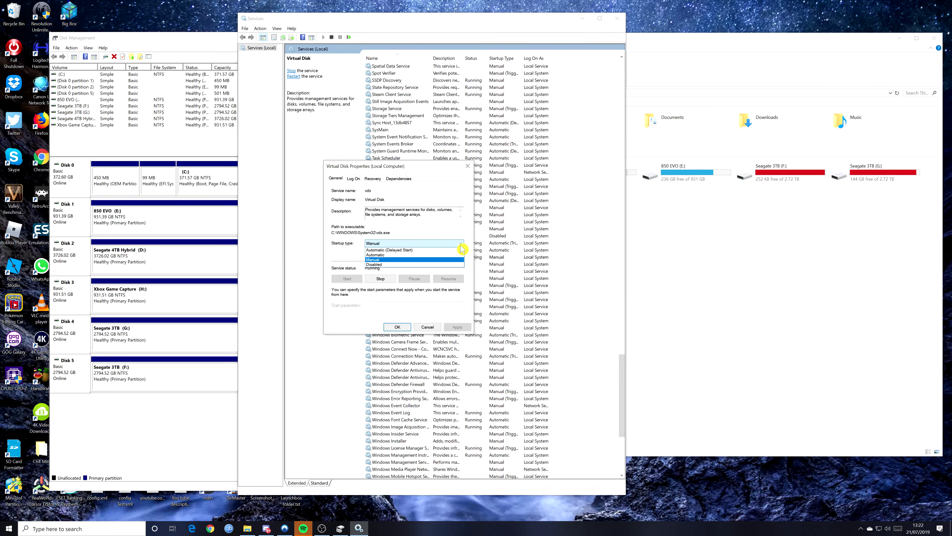
click(460, 244)
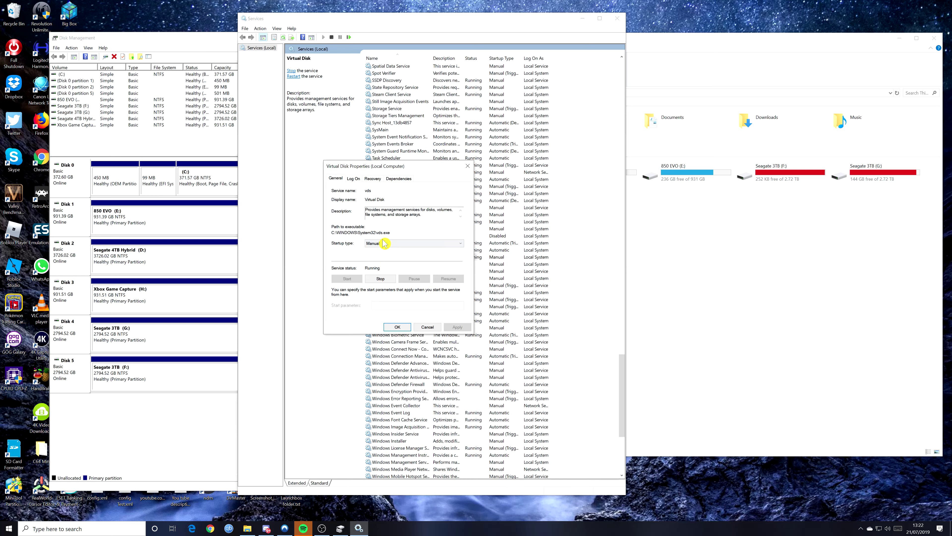
click(464, 243)
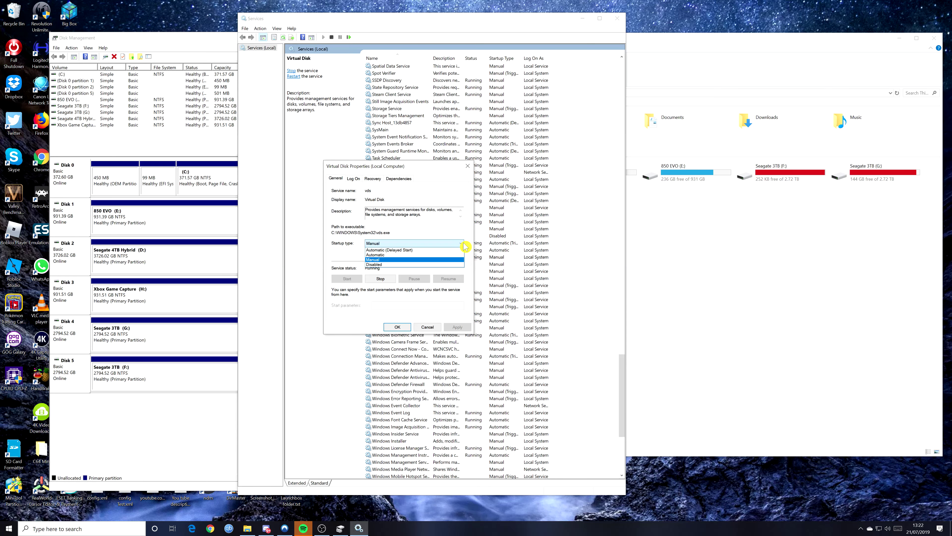
click(418, 258)
click(456, 329)
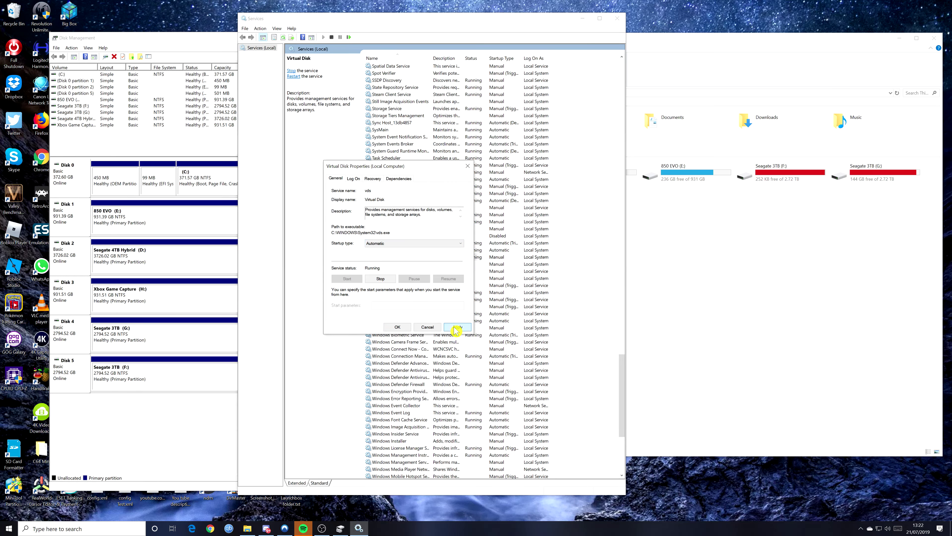
click(398, 326)
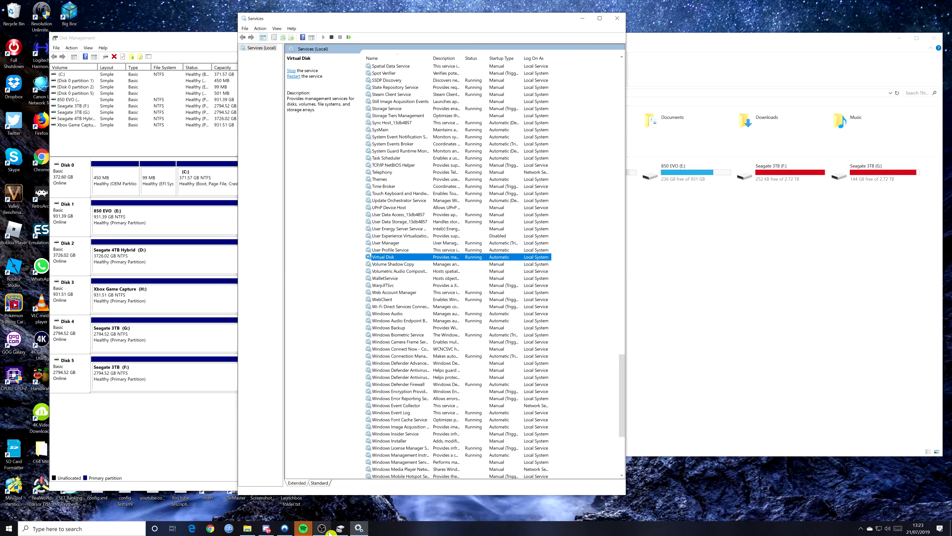
mouse_move(323, 530)
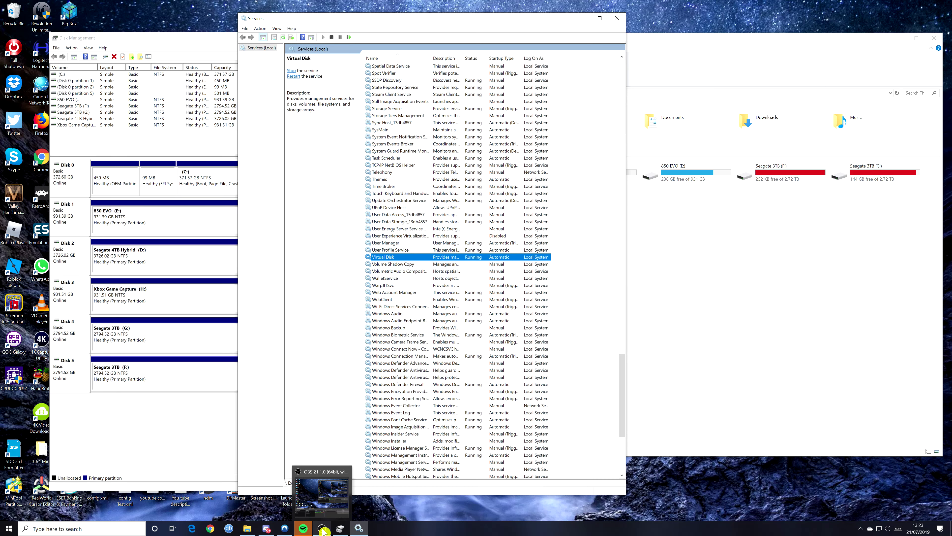
click(323, 529)
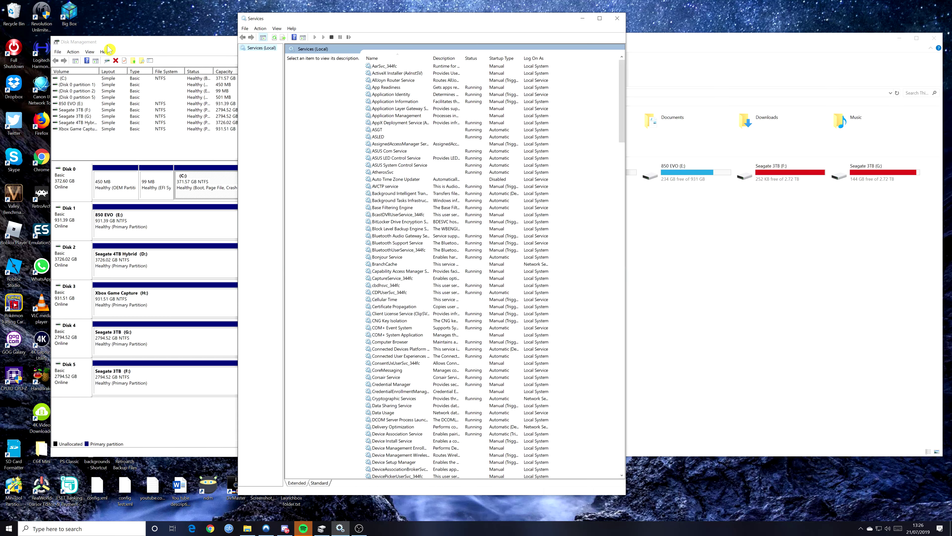
Check the Virtual Disk service's startup type in its properties and bring the Disk Management window forward.
click(757, 39)
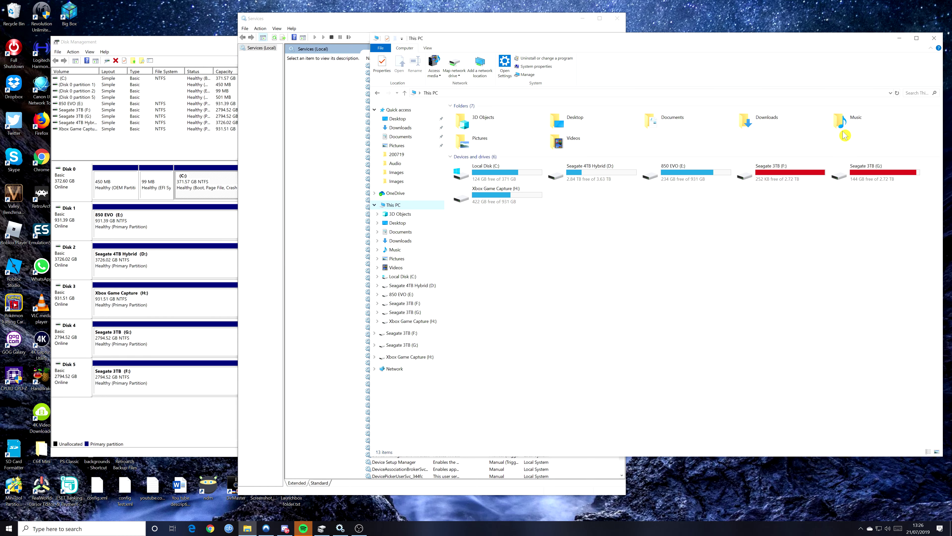
click(450, 23)
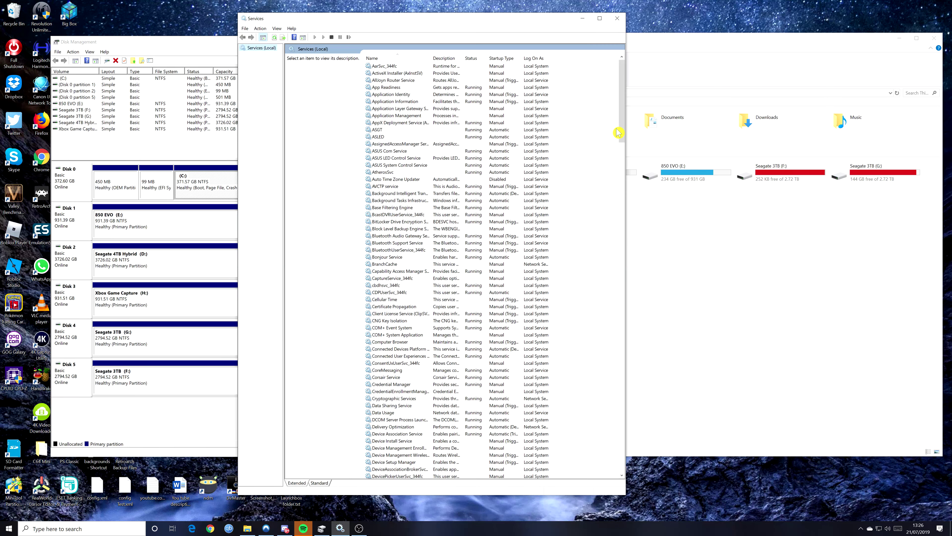
drag(623, 136, 614, 425)
click(388, 256)
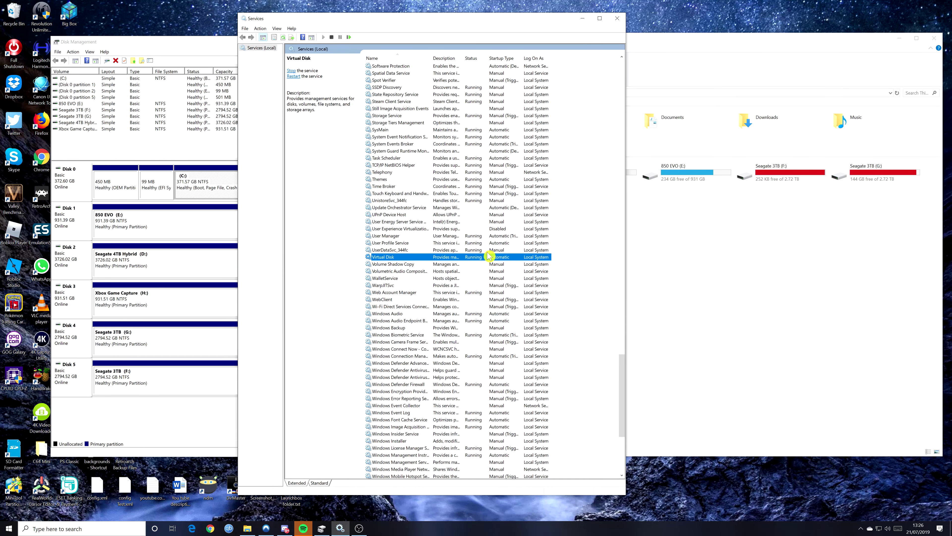
double_click(387, 259)
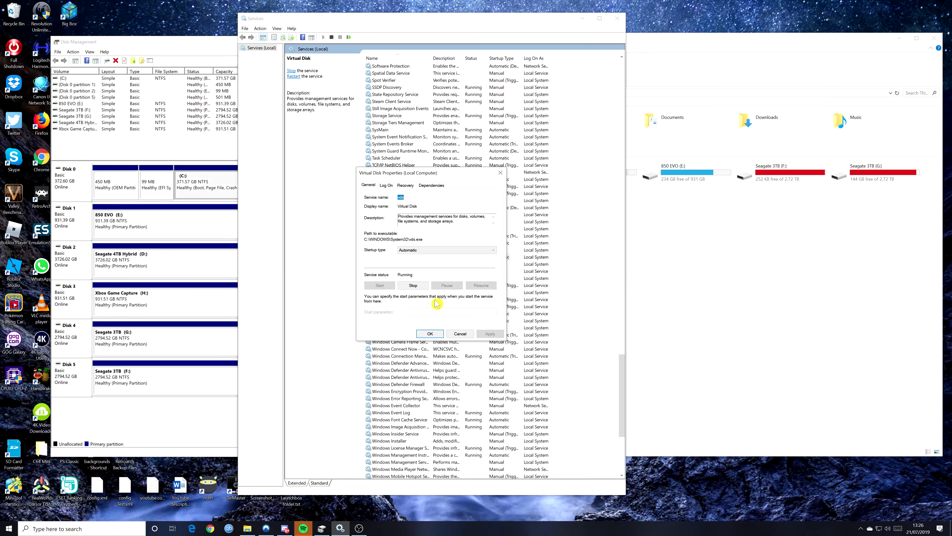
click(427, 333)
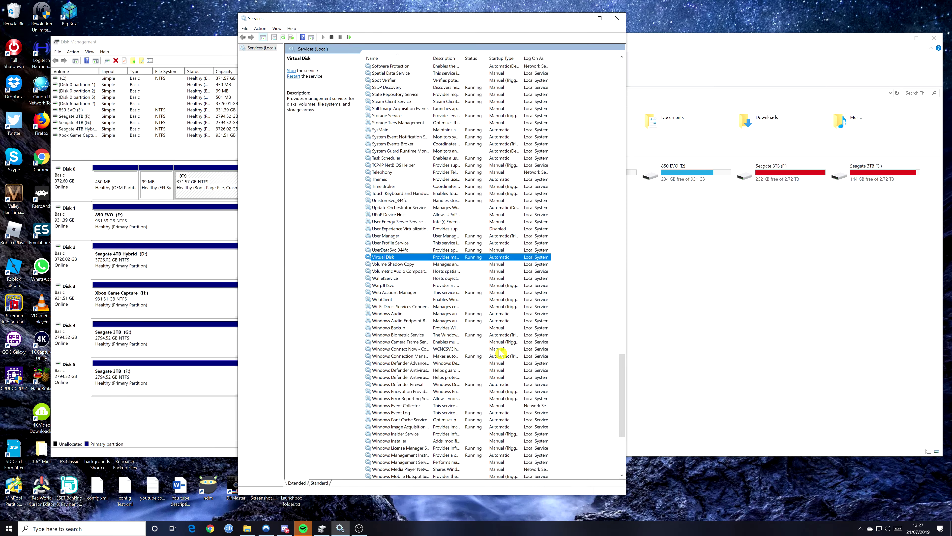
click(210, 49)
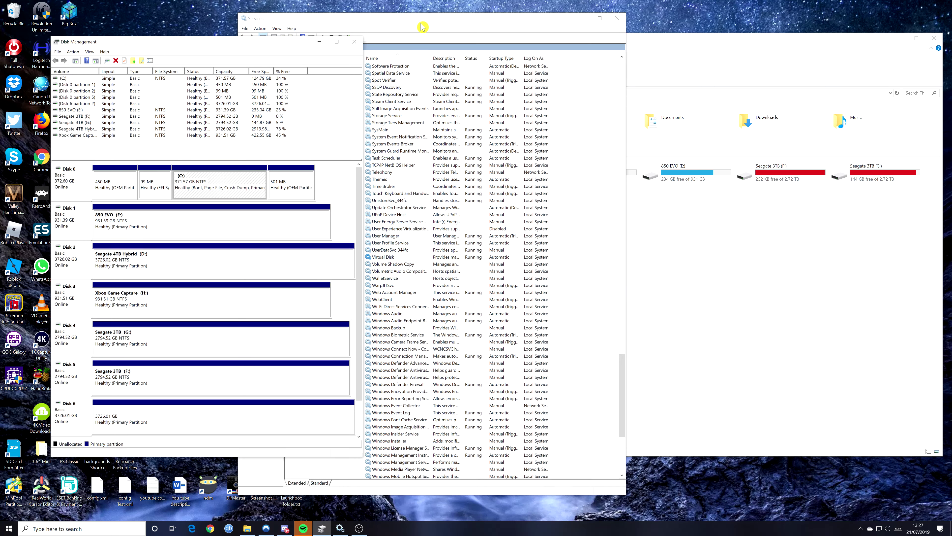
Check the disks listed in Disk Management against the drives in This PC and close the Services console.
drag(422, 21, 434, 20)
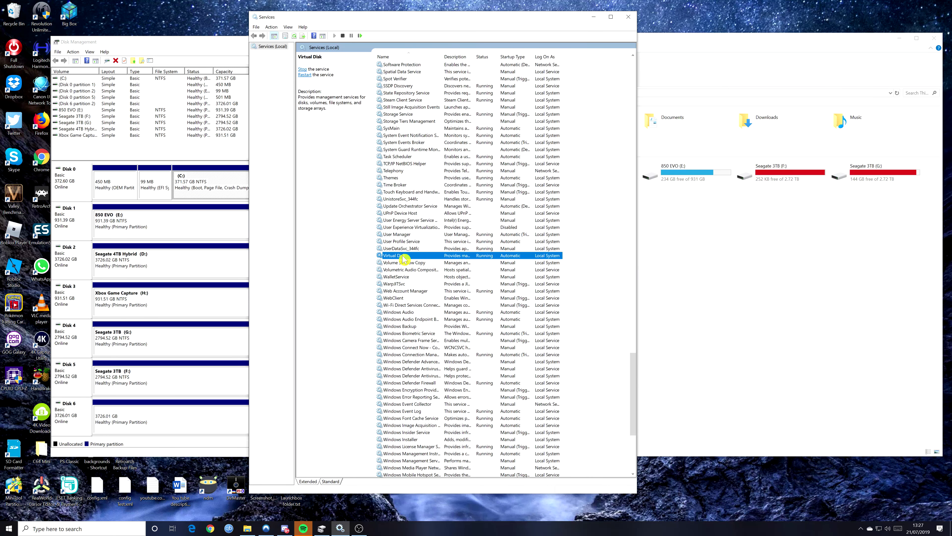
click(213, 44)
drag(358, 281, 359, 315)
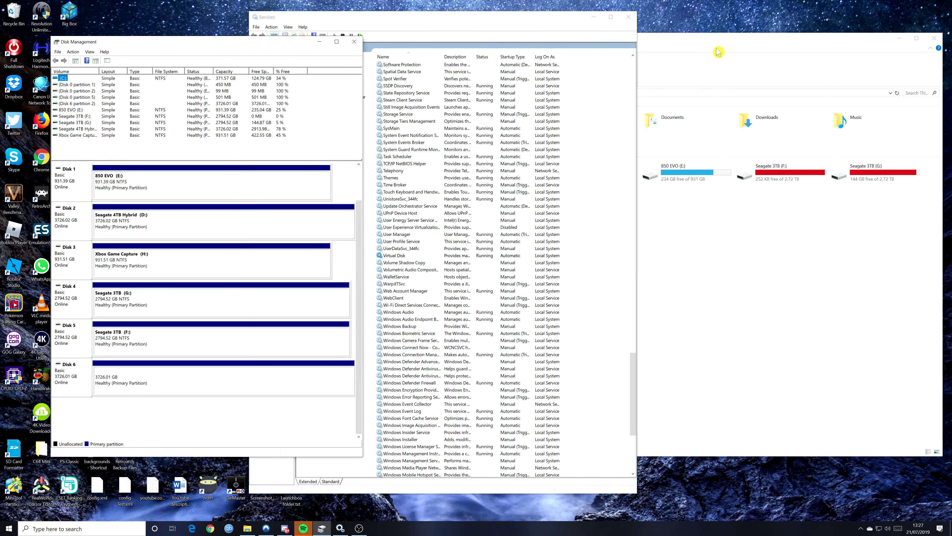
click(724, 58)
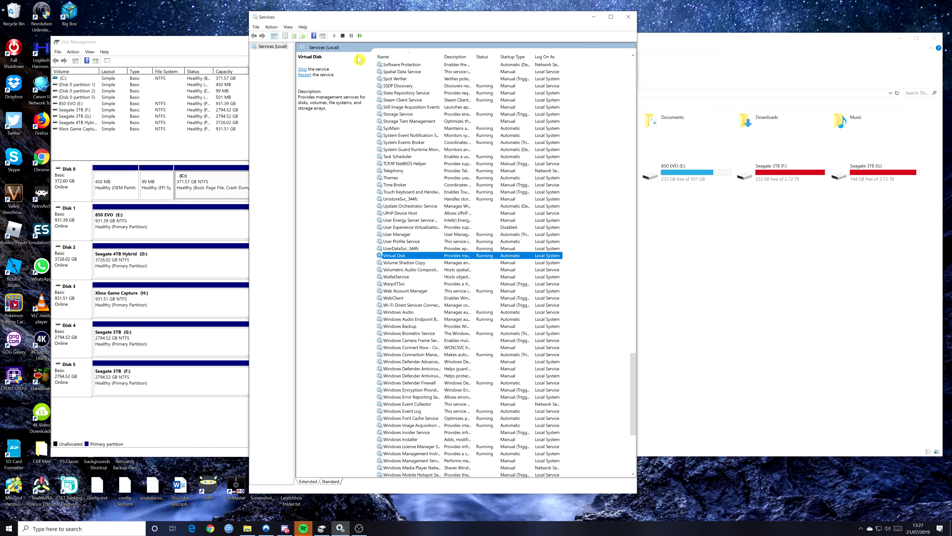
click(628, 18)
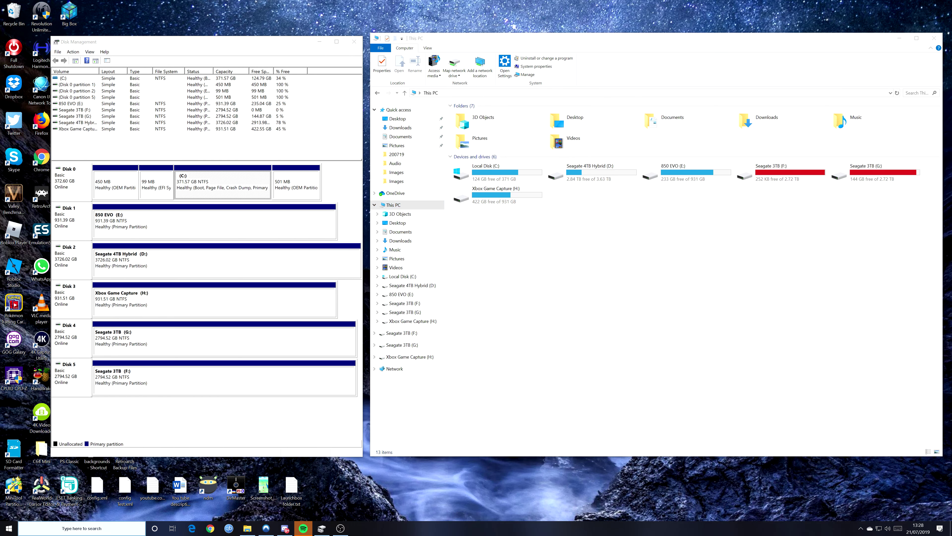
Open Command Prompt as administrator and move its window clear of the Disk Management disk list.
click(56, 528)
text(comman)
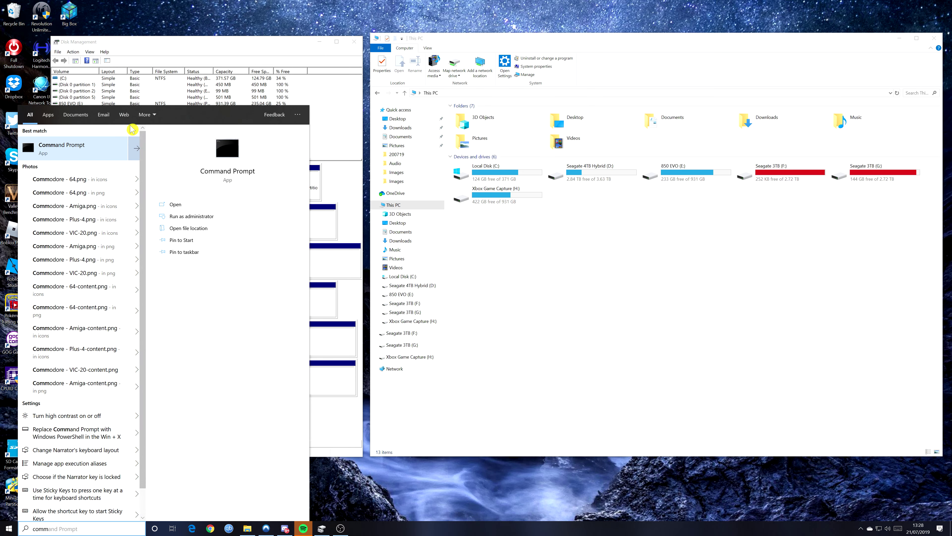
right_click(92, 150)
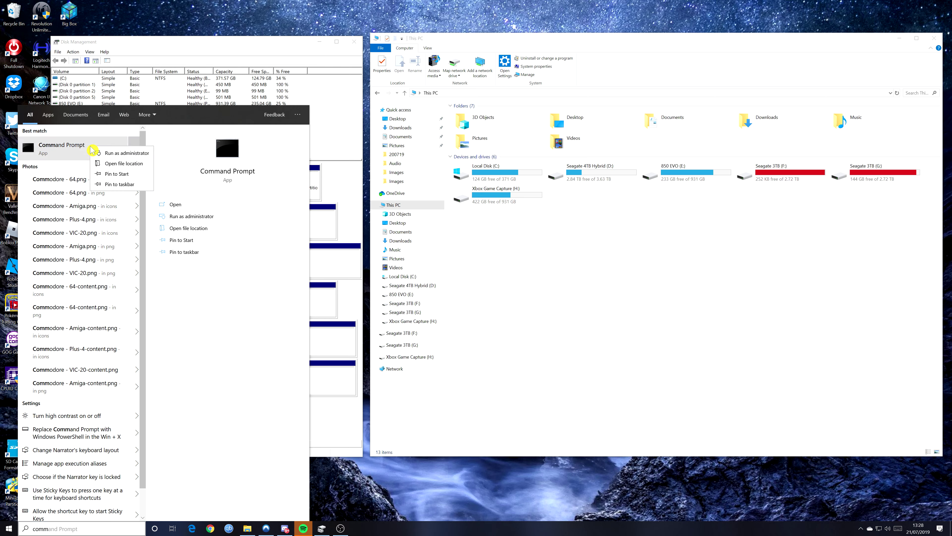
click(114, 154)
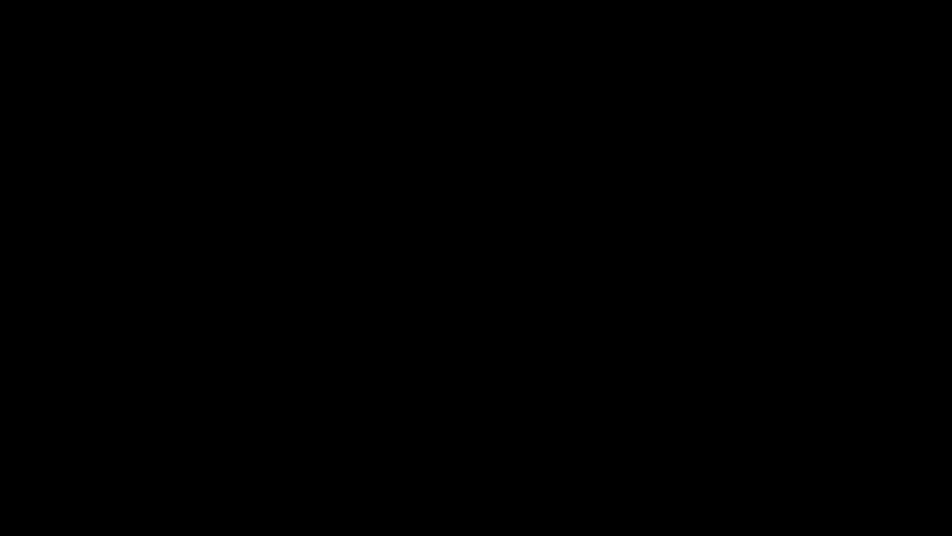
click(439, 313)
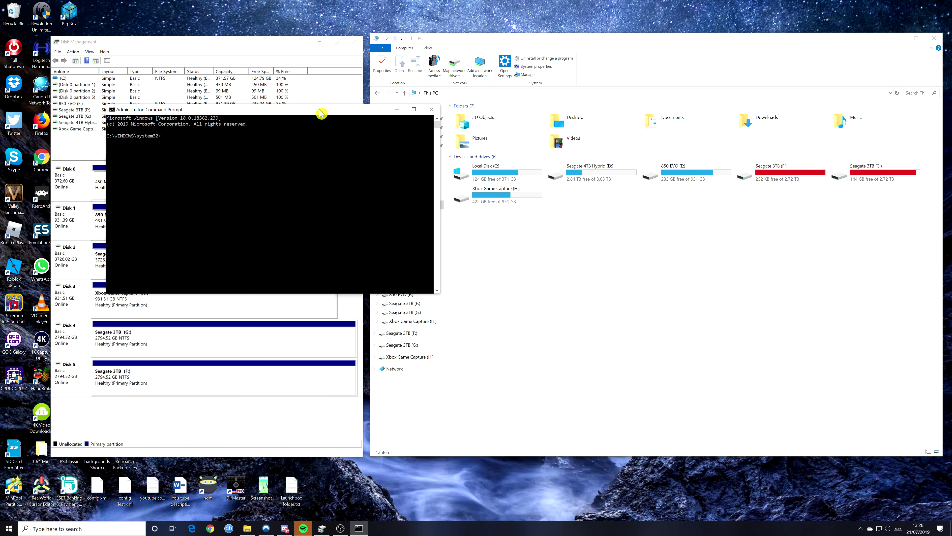
drag(321, 113, 519, 20)
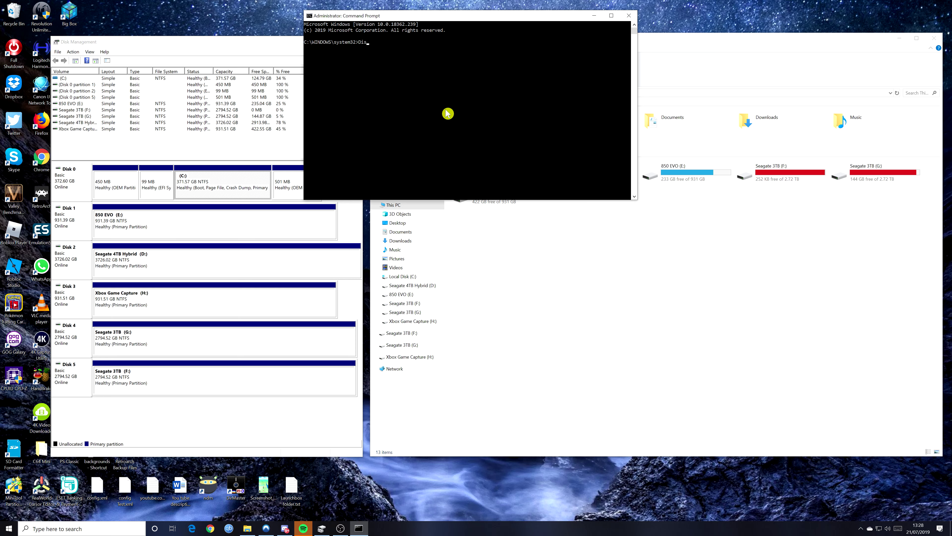
Start Diskpart and run Automount to query whether new volumes are mounted automatically.
text(Diskpart)
key(Return)
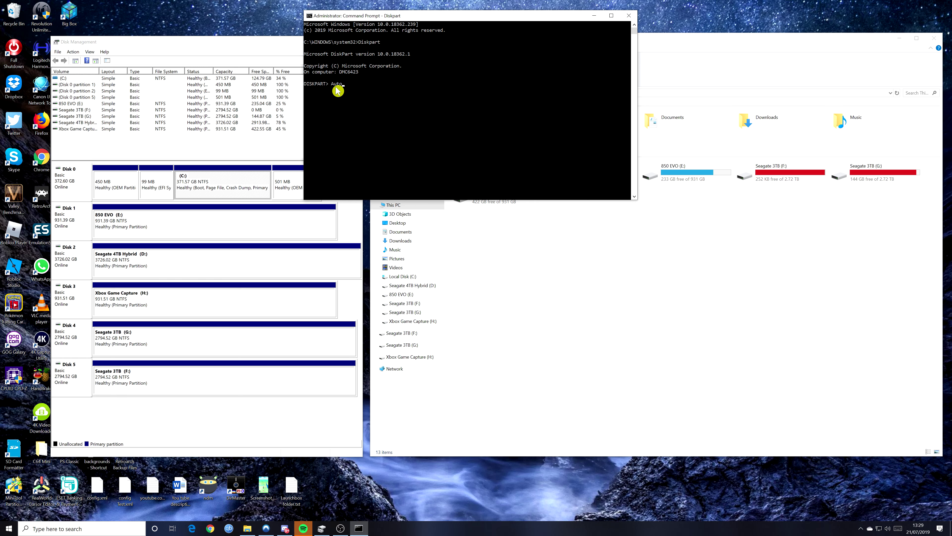
text(unt)
key(Return)
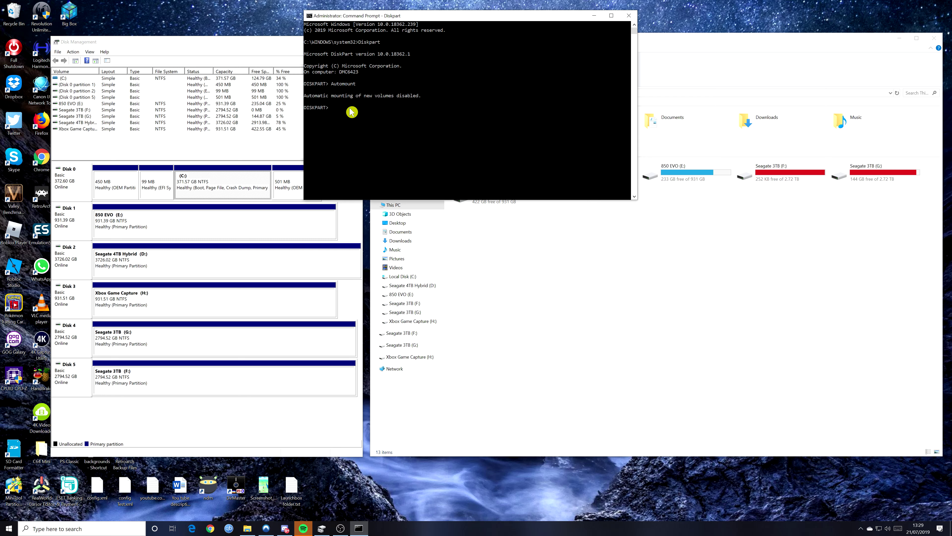
Turn on automatic mounting of new volumes with Automount enable and query the automount status again.
text(Automount enable)
key(Return)
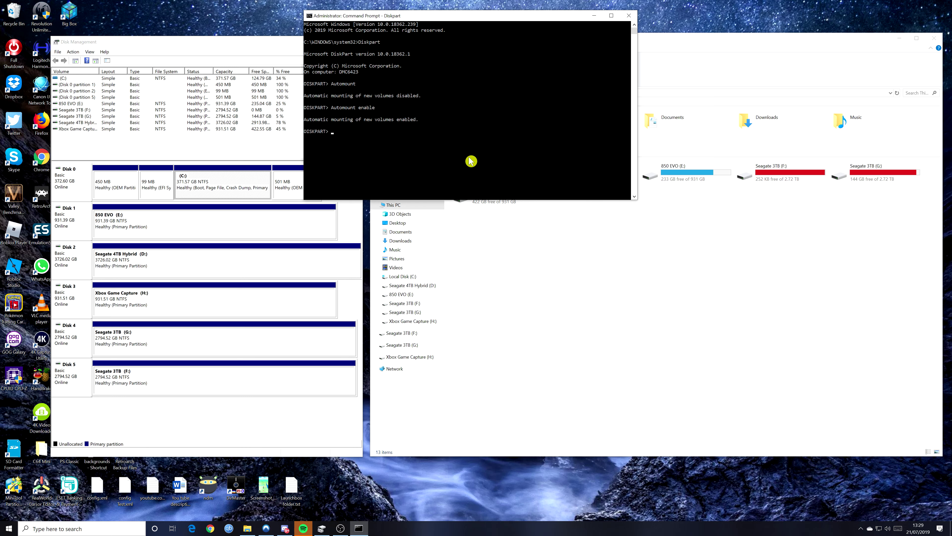
text(automount)
key(Return)
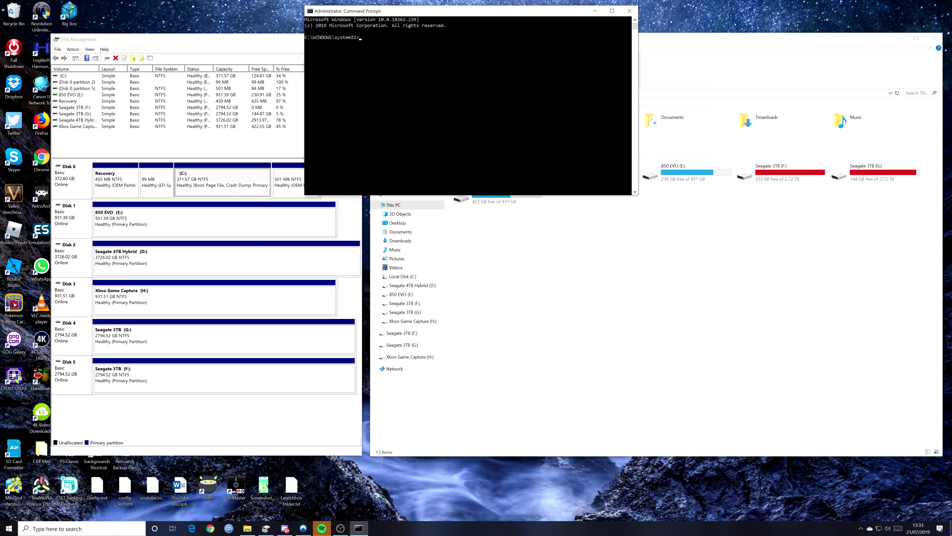
Restart Diskpart to recheck the automount status and look for the external ROMS drive in This PC.
click(774, 34)
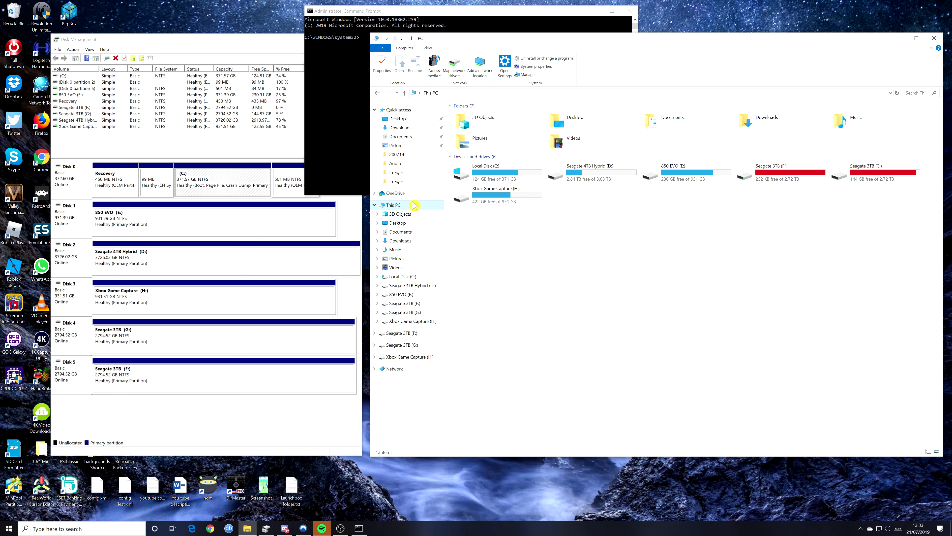
click(458, 15)
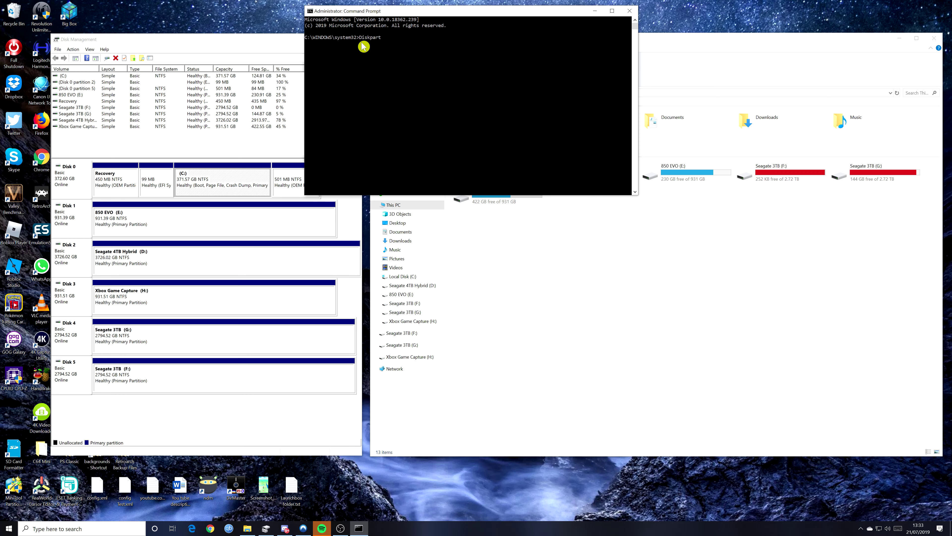
key(Return)
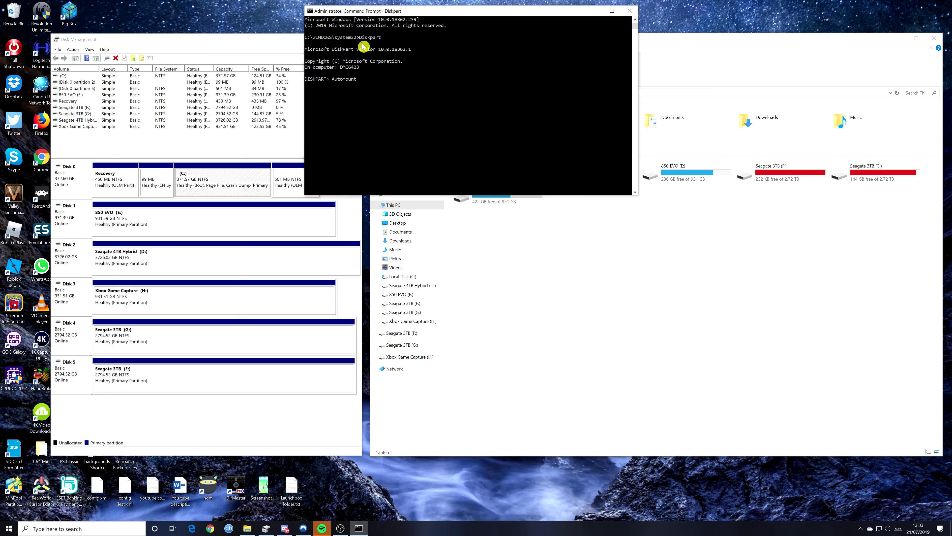
key(Return)
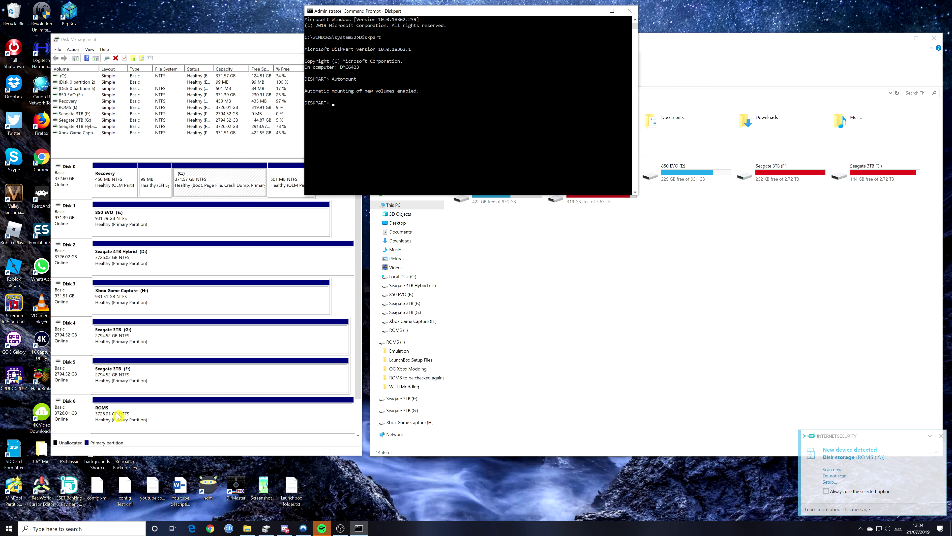
click(685, 343)
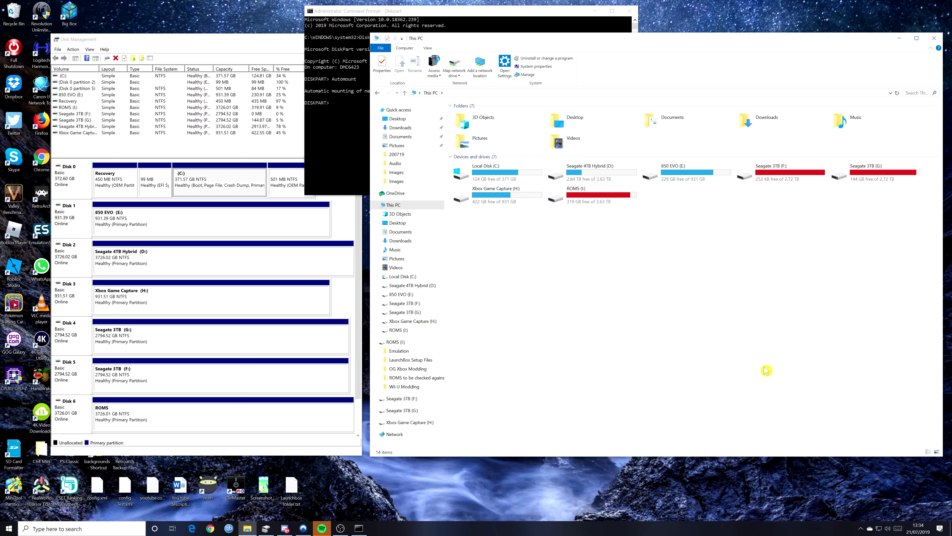
click(462, 18)
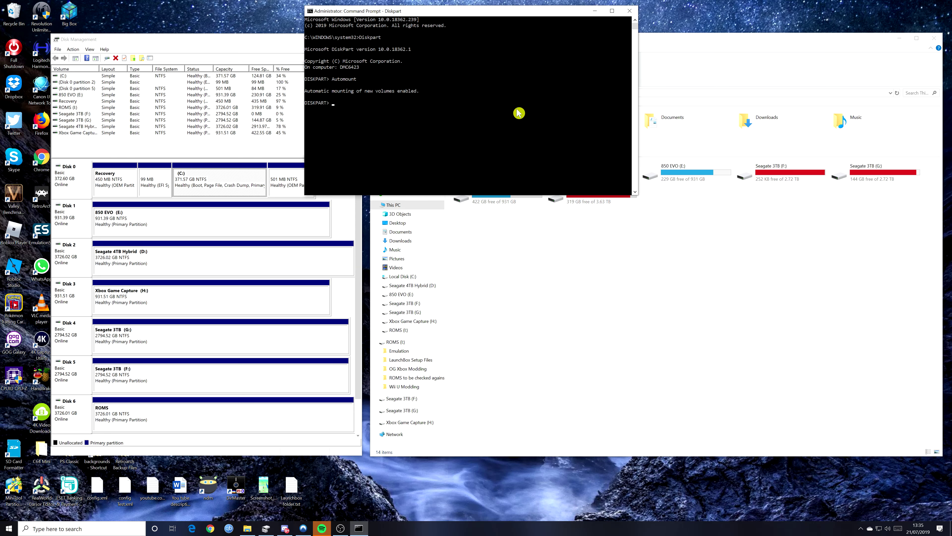